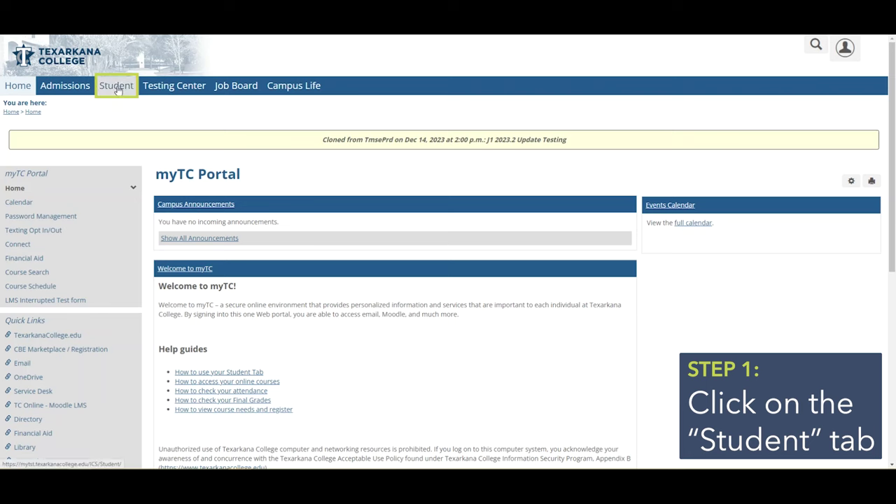
# Open the full details of My Course Needs in the student Advising section.
pyautogui.click(117, 90)
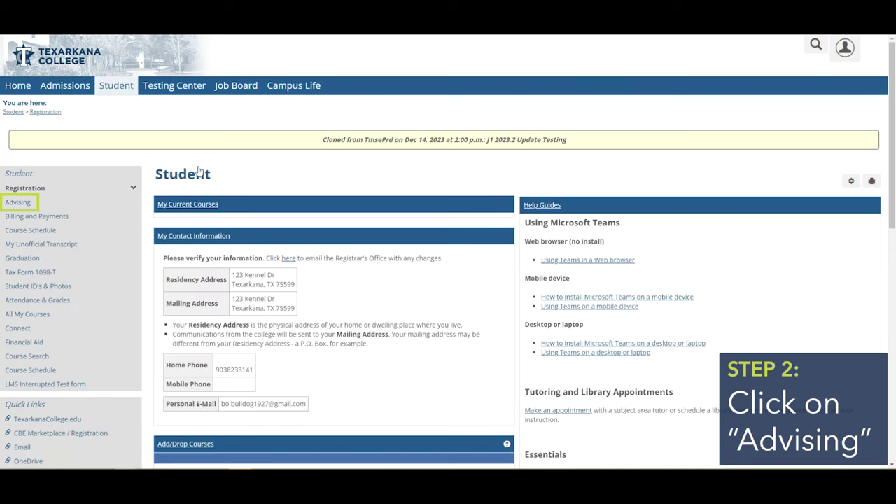
pyautogui.click(18, 203)
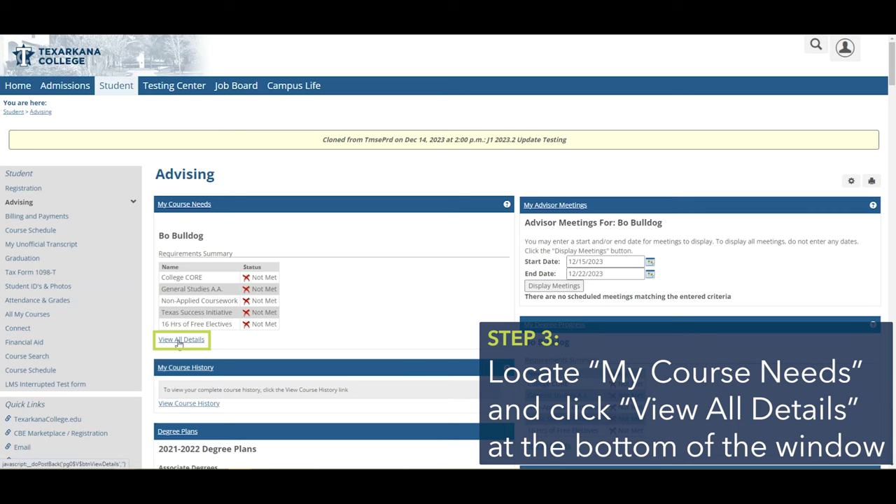
pyautogui.click(180, 341)
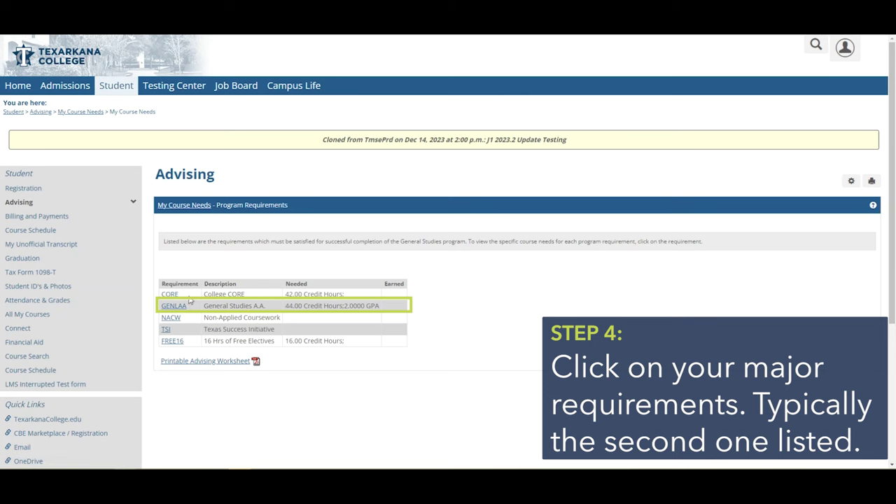
# Within the GENLAA major requirements, list the available Music Appreciation (MUSI1306) courses for the Creative Arts - Choose 1 category.
pyautogui.click(181, 309)
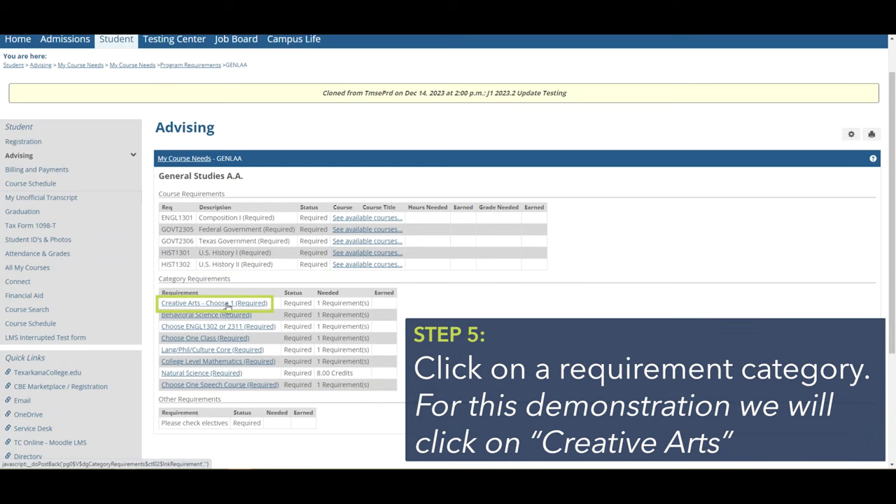
pyautogui.click(228, 304)
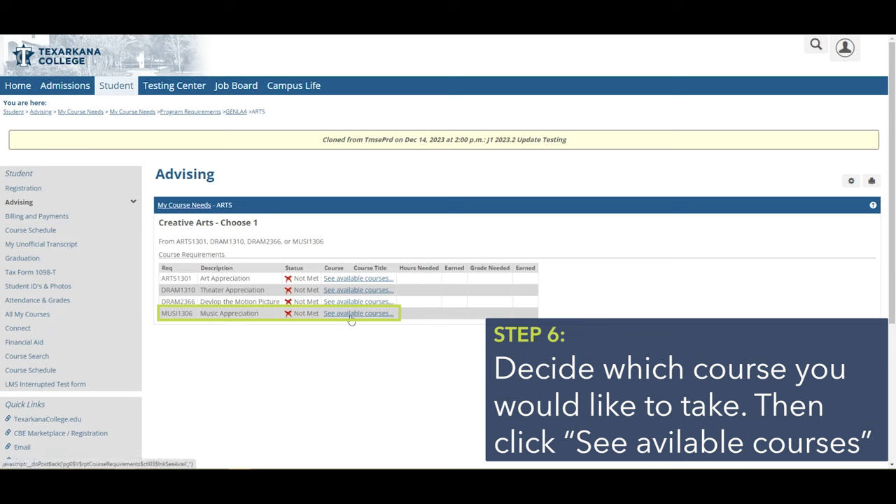
pyautogui.click(352, 315)
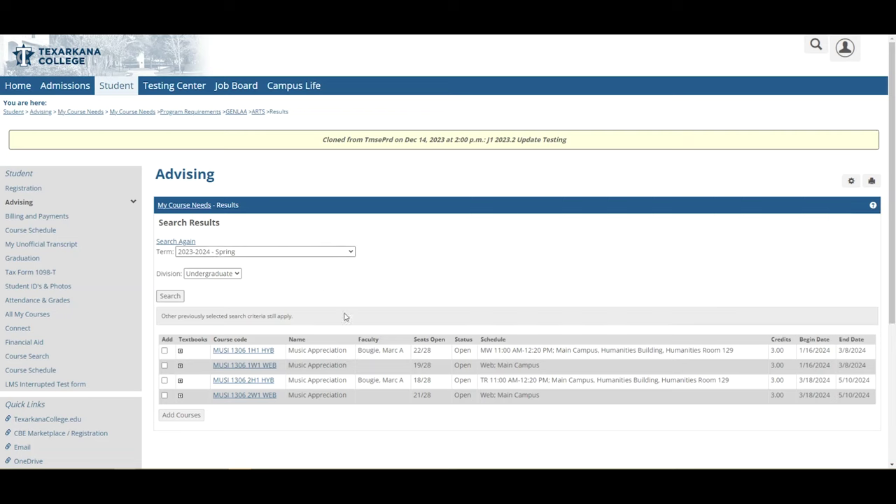
# Add the MUSI 1306 1W1 WEB section for 2023-2024 Spring and review the resulting messages and schedule.
pyautogui.scroll(-1, 344, 318)
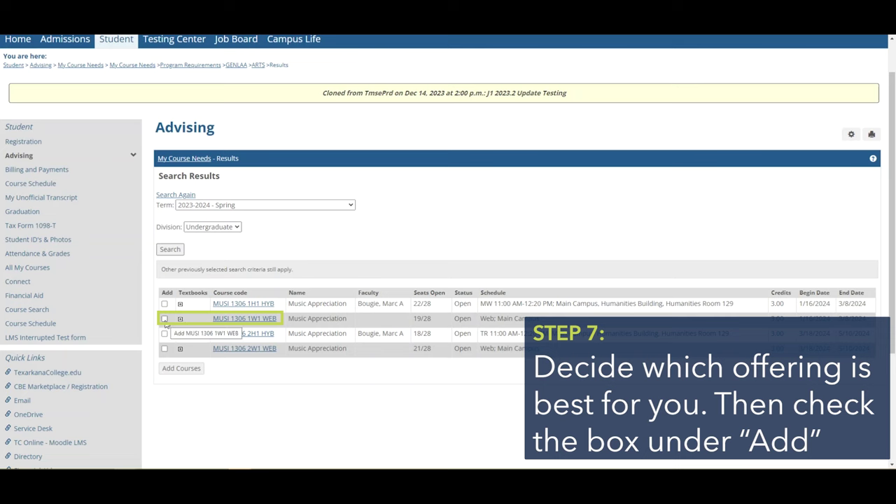
pyautogui.click(165, 319)
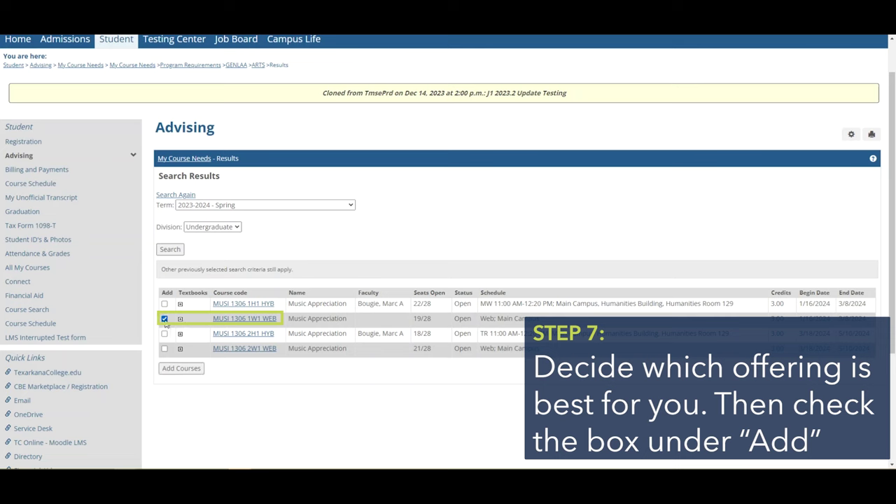
pyautogui.click(184, 369)
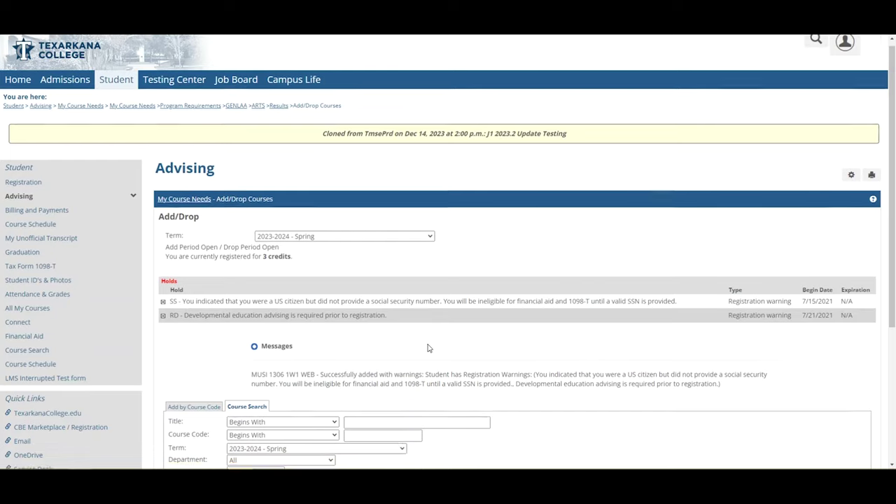
pyautogui.scroll(-3, 428, 348)
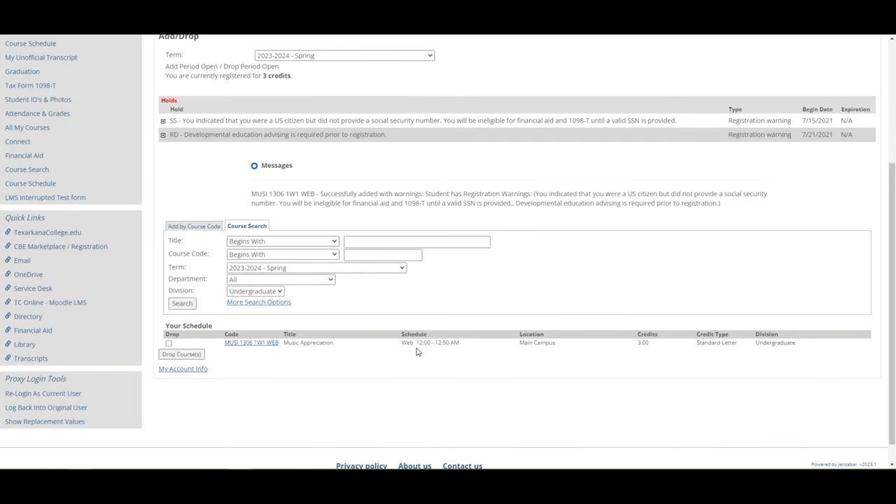
pyautogui.scroll(1, 416, 352)
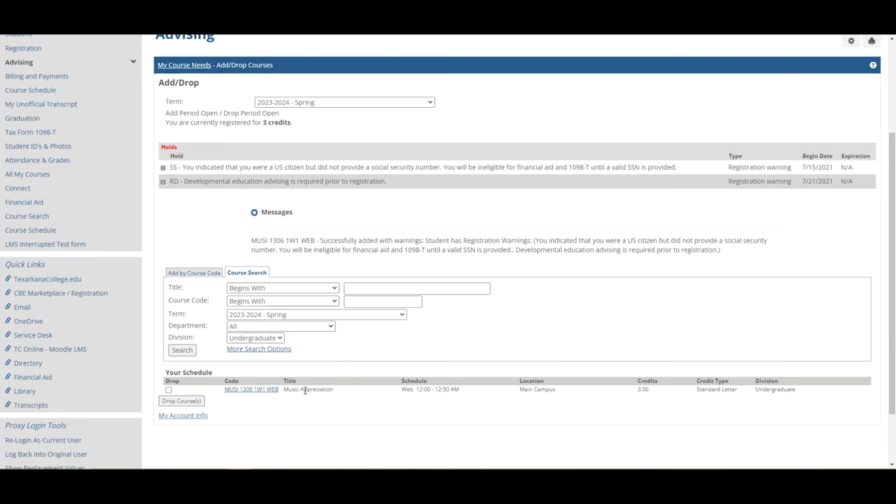
pyautogui.scroll(2, 318, 390)
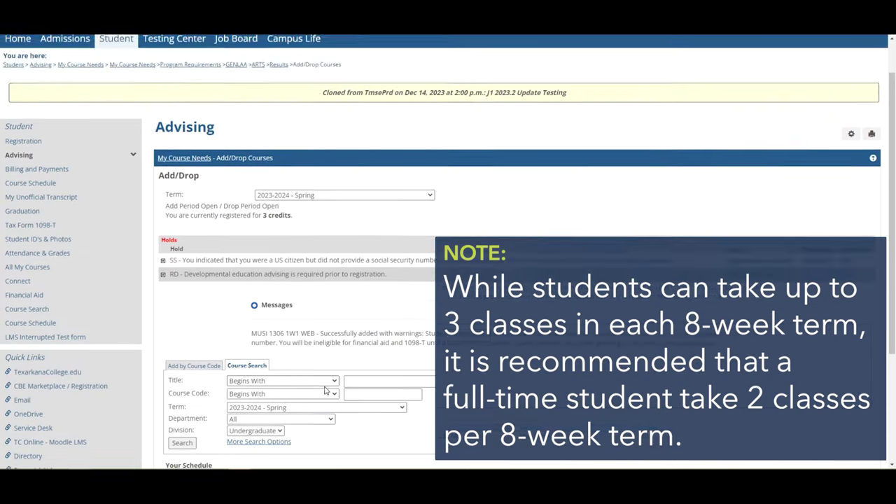
pyautogui.scroll(-1, 324, 390)
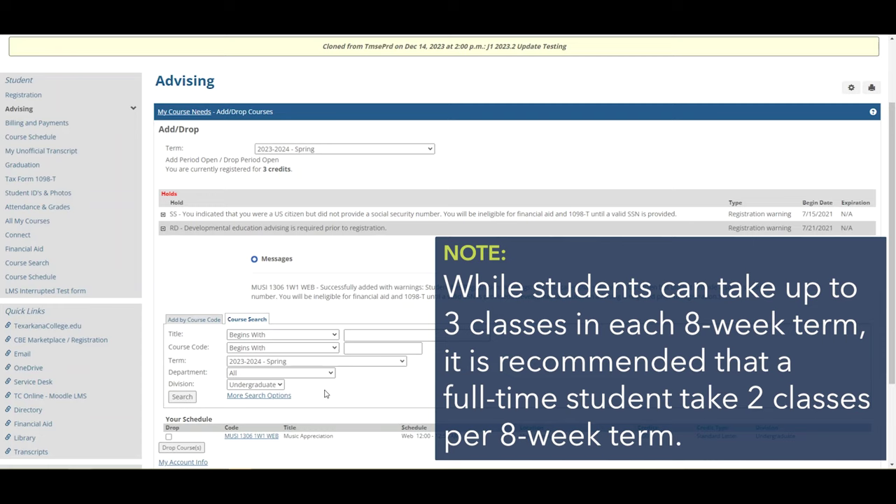
# Return to the GENLAA major requirements and list the available courses for ENGL1301 Composition I.
pyautogui.scroll(2, 310, 343)
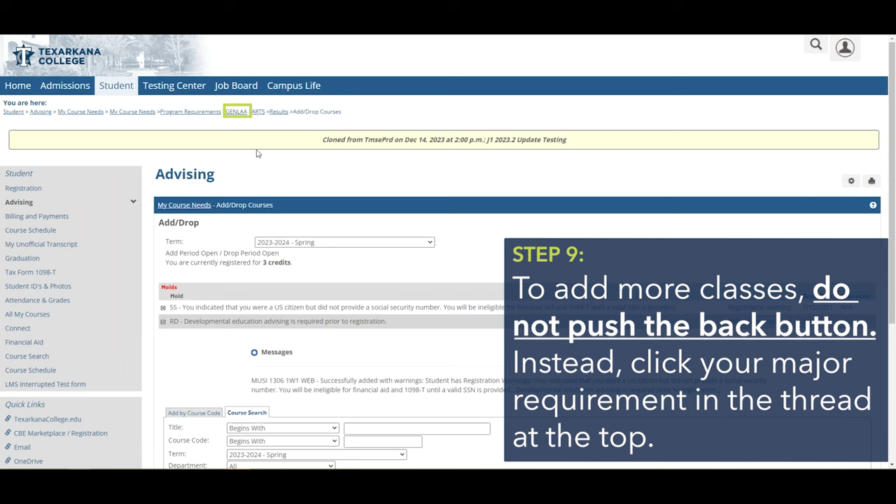
pyautogui.click(238, 113)
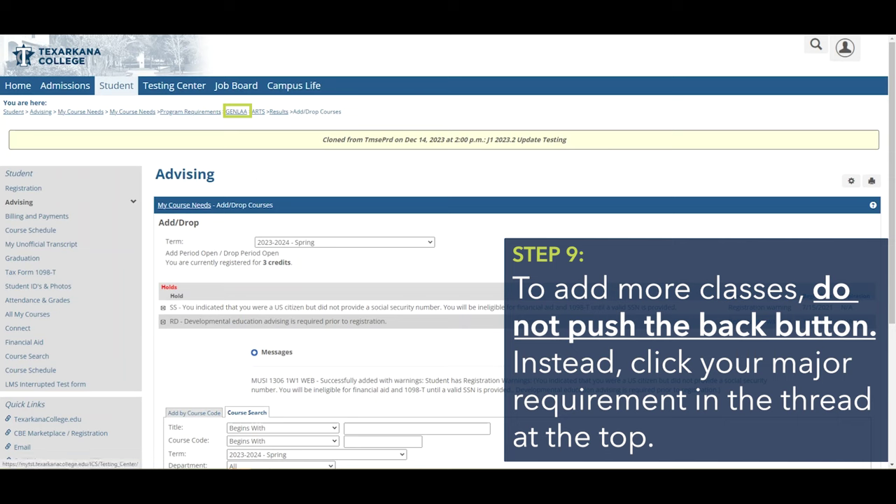
pyautogui.click(236, 113)
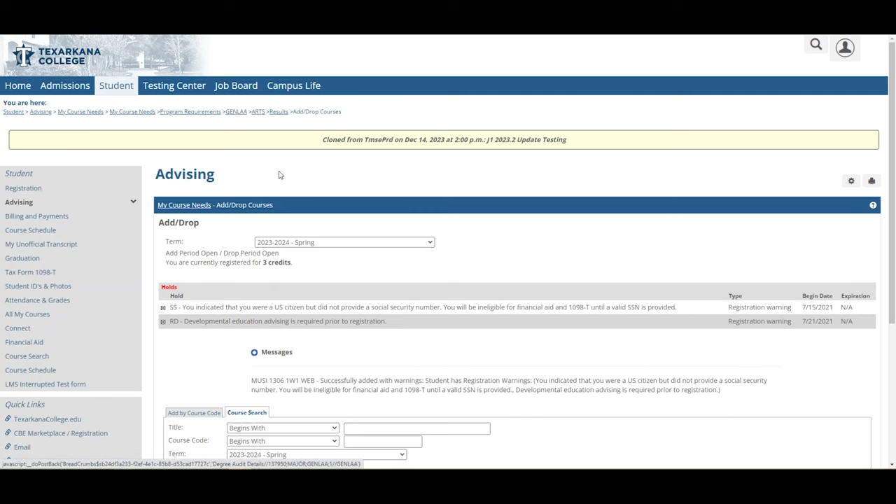
pyautogui.scroll(-2, 502, 308)
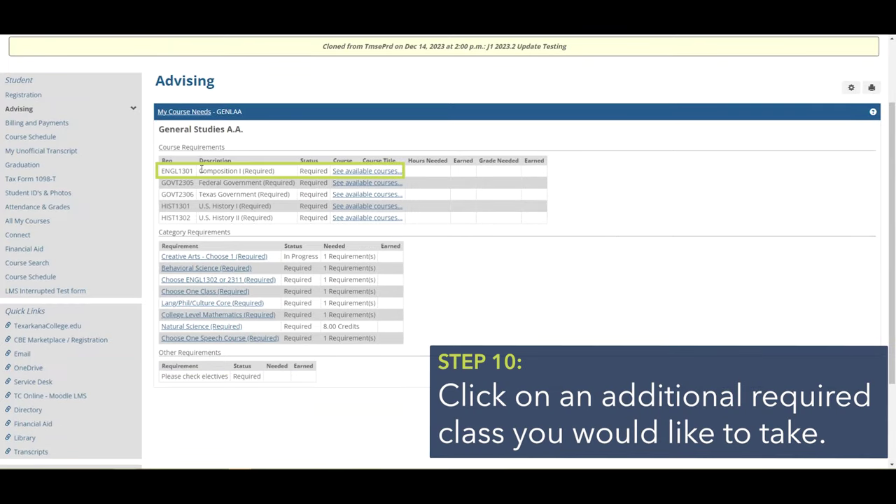
pyautogui.click(355, 174)
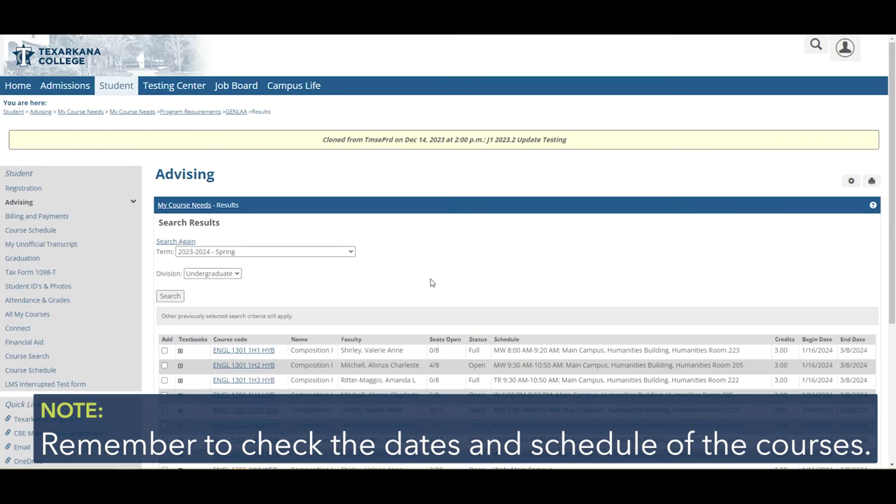
# Try to add the ENGL 1301 1H1 HYB section of Composition I.
pyautogui.scroll(-1, 430, 280)
pyautogui.scroll(-2, 429, 281)
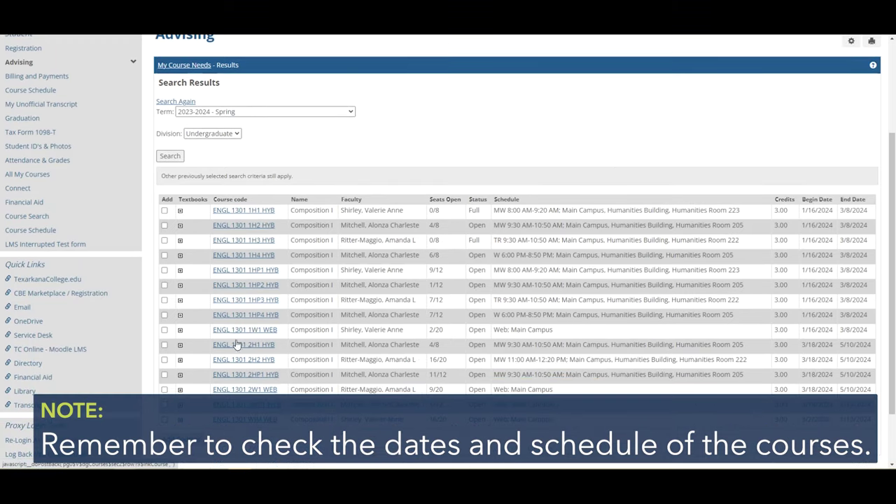
pyautogui.scroll(1, 297, 378)
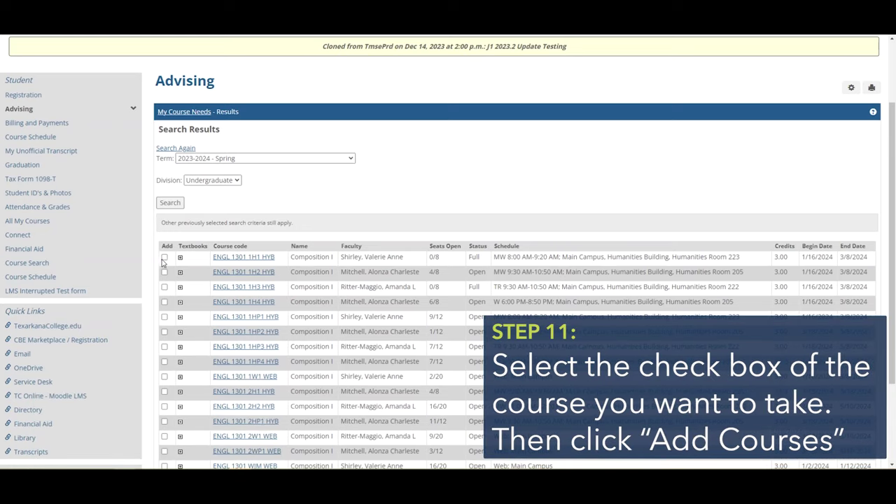
pyautogui.click(164, 257)
pyautogui.scroll(-2, 356, 354)
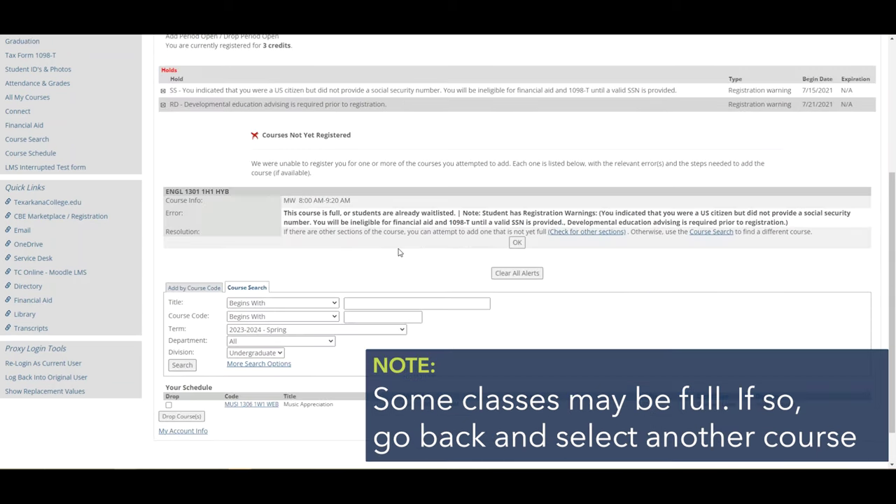
pyautogui.scroll(1, 399, 252)
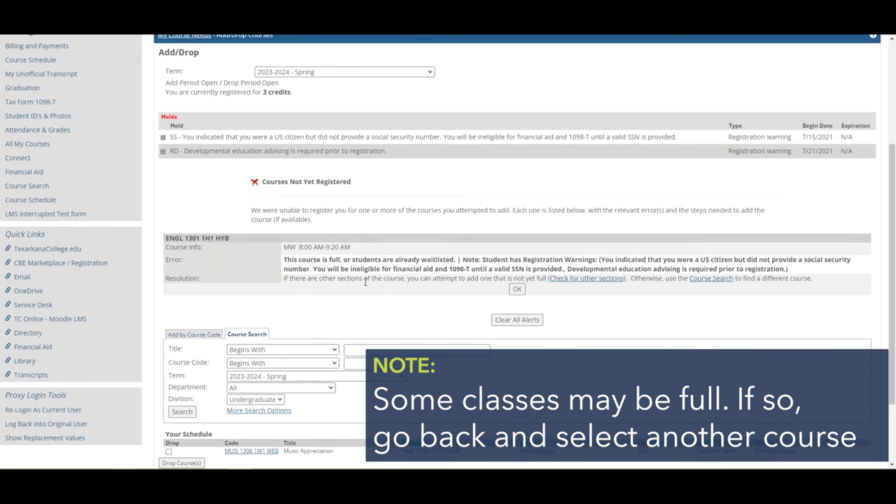
pyautogui.scroll(1, 367, 280)
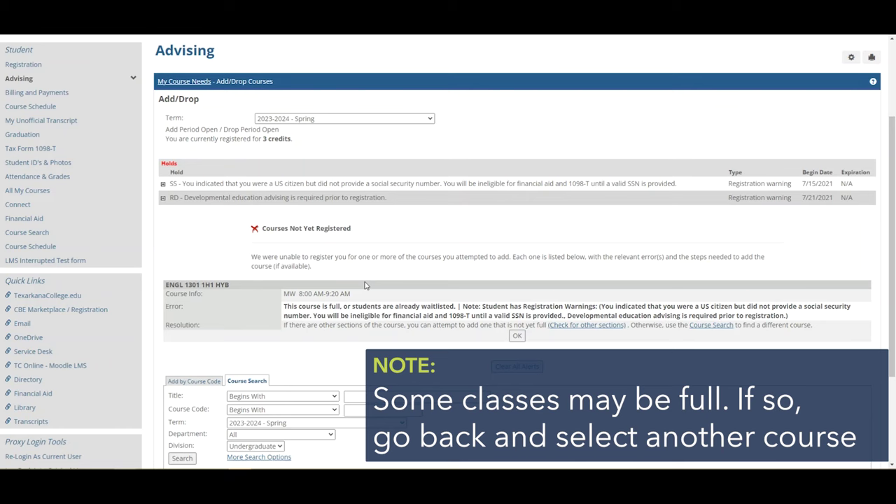
pyautogui.scroll(3, 365, 285)
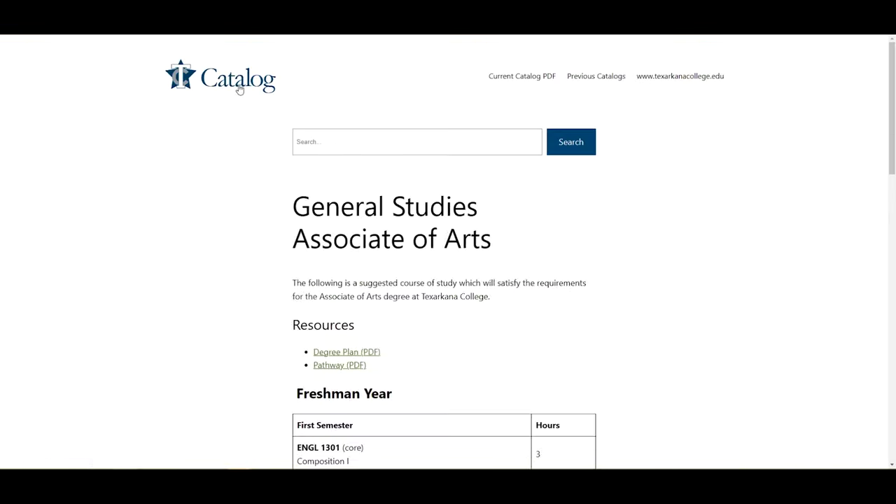
# In the college's online Catalog, search for "general studies" from the Table of Contents and open the General Studies Associate of Arts article.
pyautogui.click(240, 90)
pyautogui.click(320, 141)
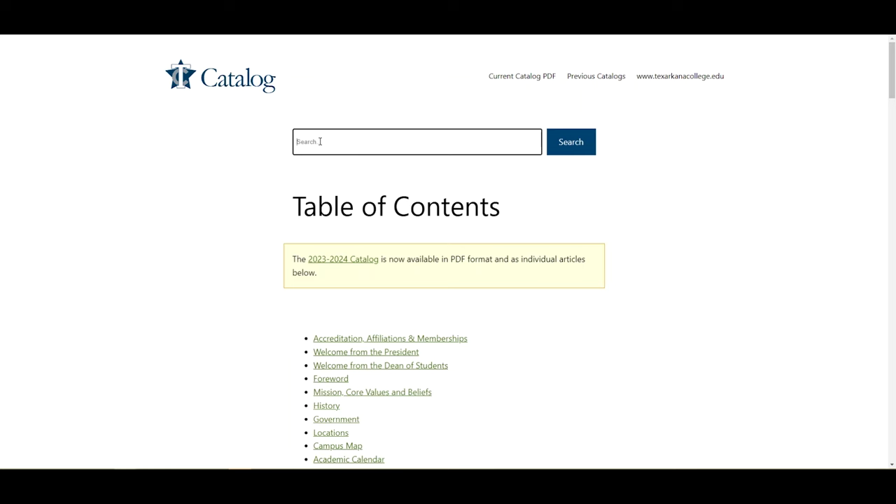
pyautogui.write('general stu')
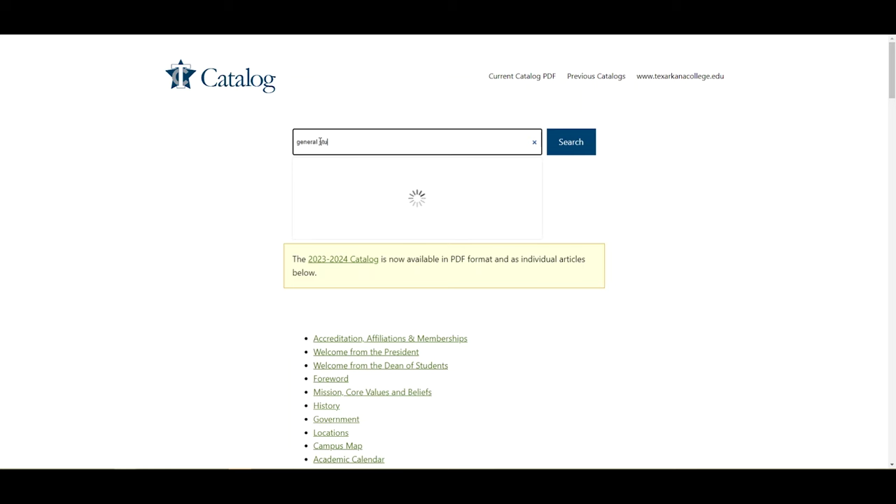
pyautogui.write('dies')
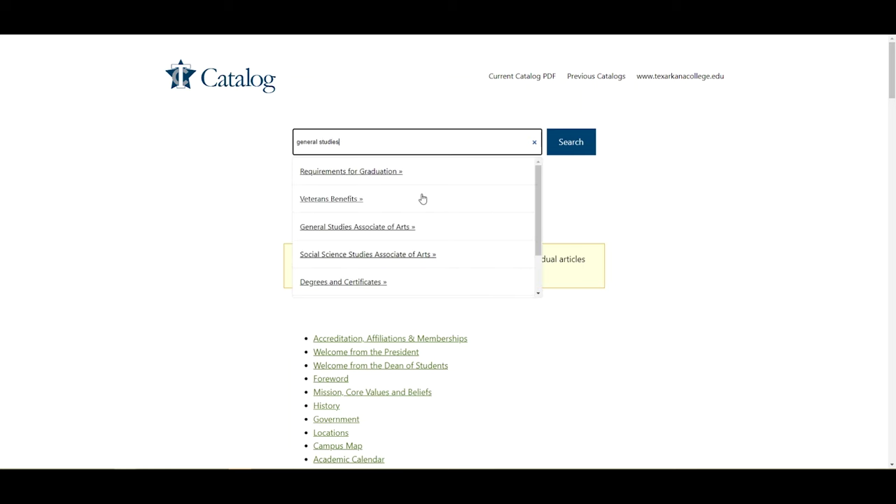
pyautogui.click(371, 234)
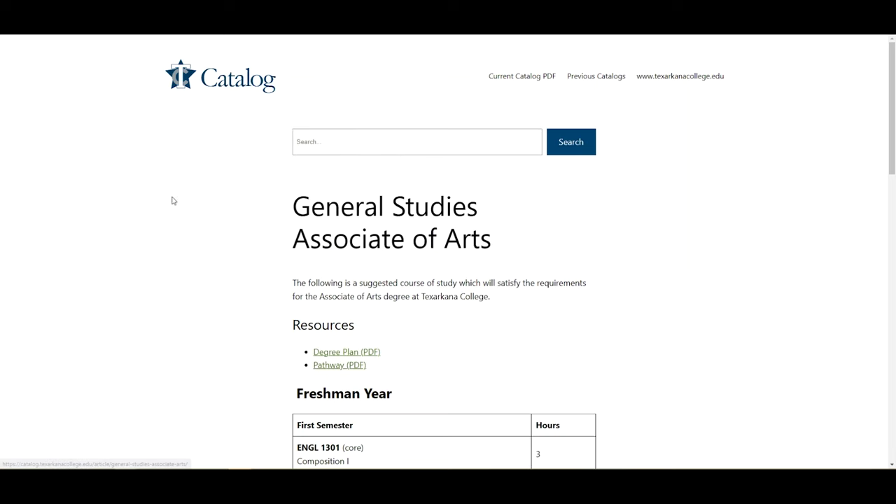
# Examine the suggested freshman and sophomore courses and hours for each semester of the General Studies Associate of Arts.
pyautogui.scroll(-4, 236, 274)
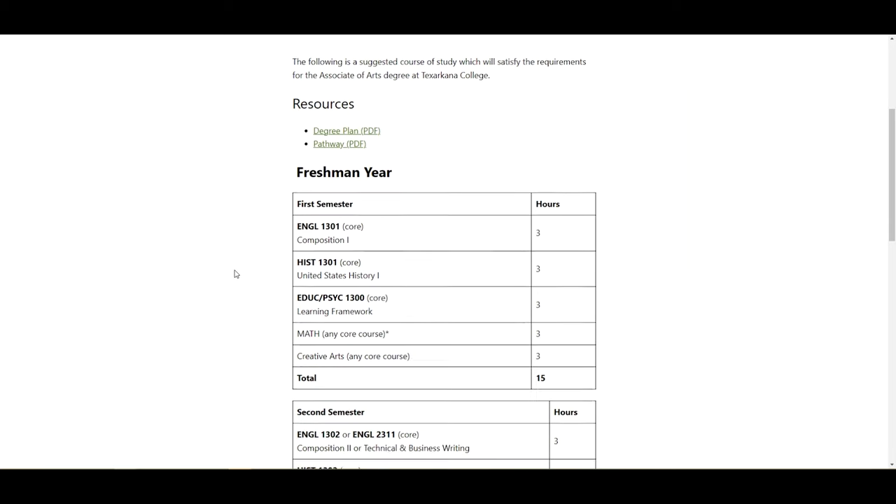
pyautogui.scroll(-1, 383, 181)
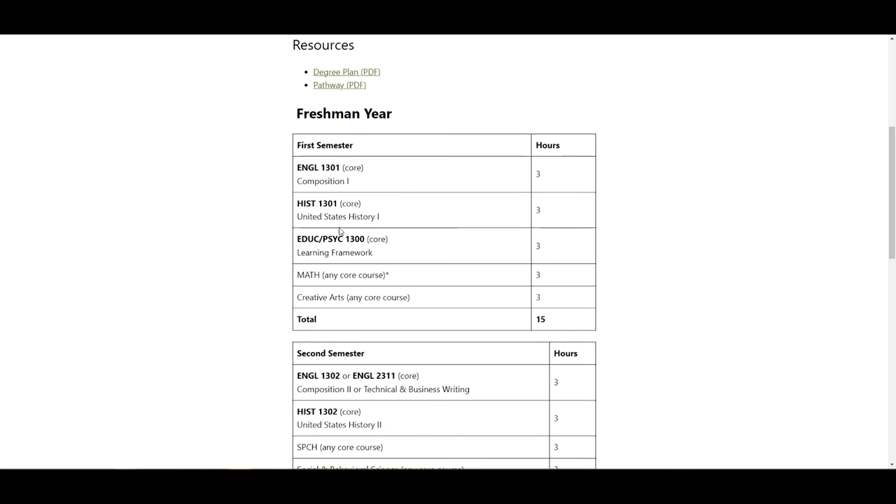
pyautogui.scroll(-1, 404, 195)
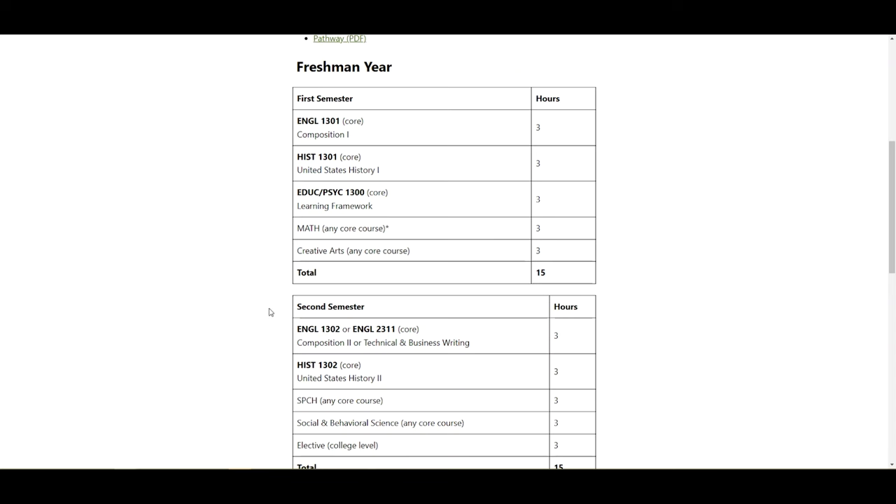
pyautogui.scroll(2, 268, 312)
pyautogui.scroll(-2, 268, 312)
pyautogui.scroll(-1, 448, 190)
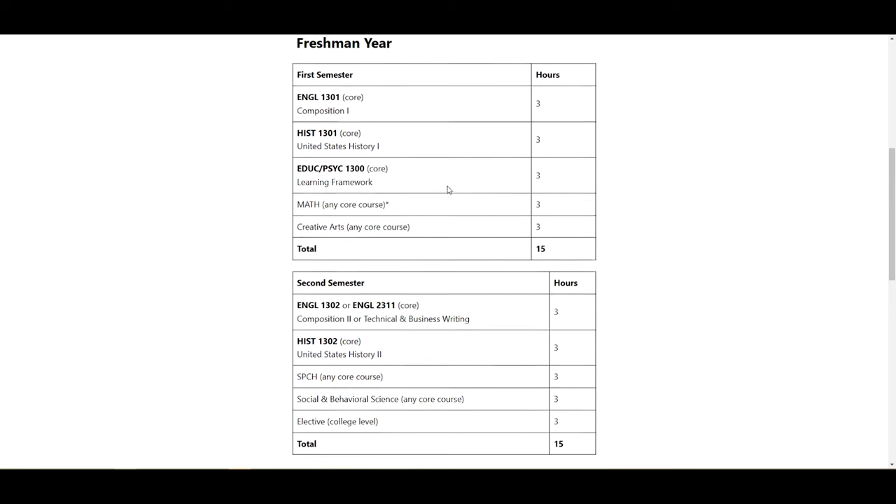
pyautogui.scroll(-6, 448, 190)
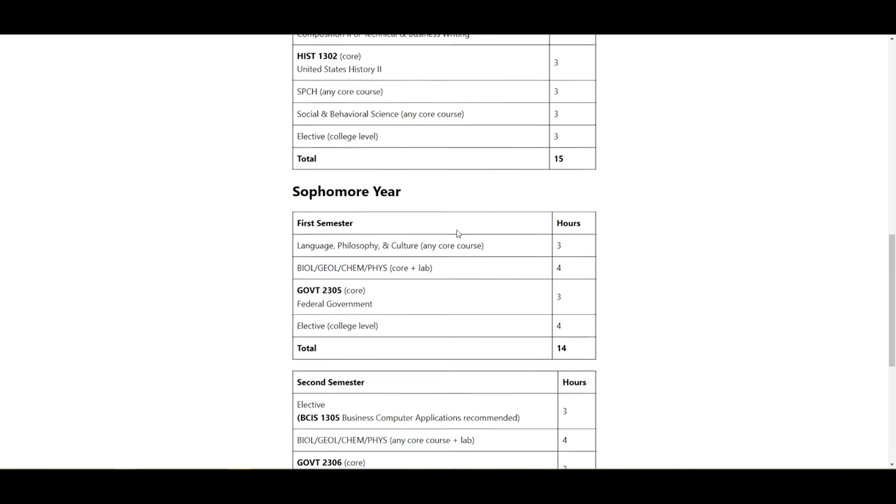